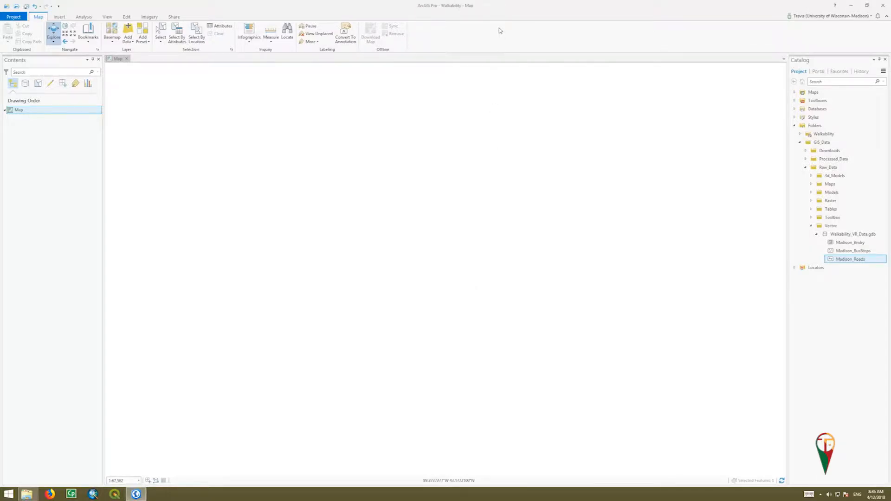
- Browse the Insert new-map choices and the project Catalog view, then return to the map
left_click(59, 17)
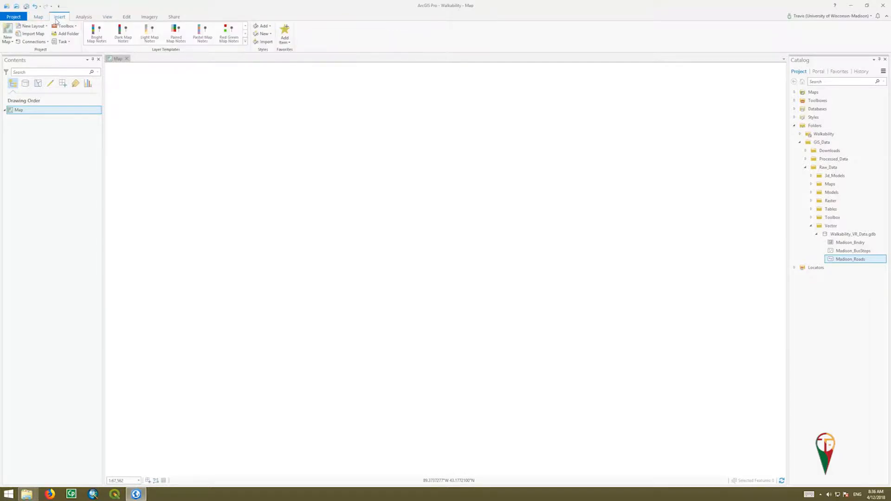
left_click(11, 43)
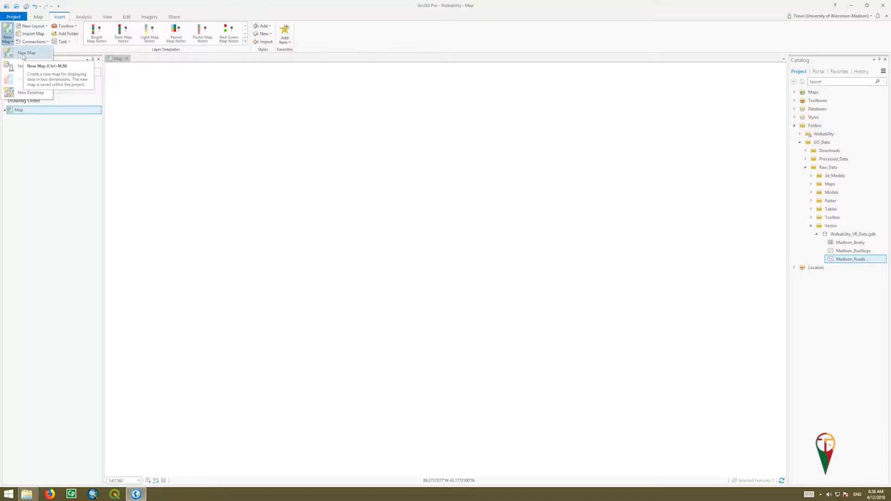
left_click(22, 55)
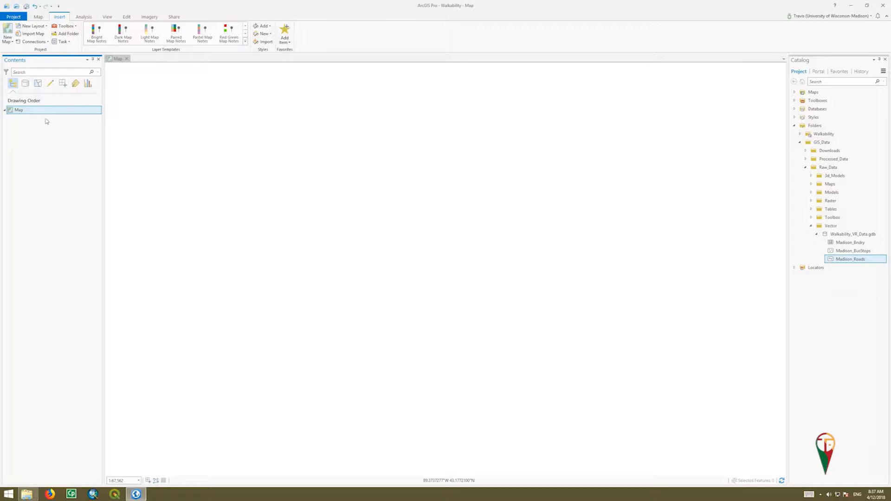
left_click(109, 17)
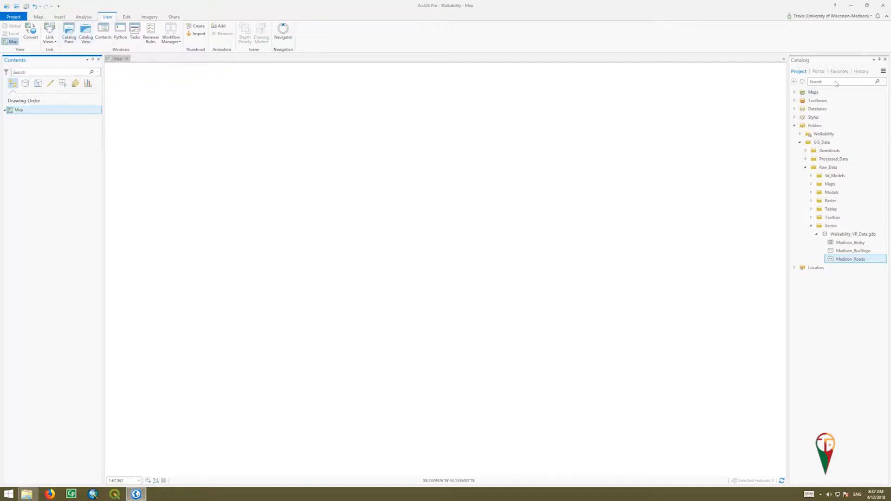
left_click(86, 34)
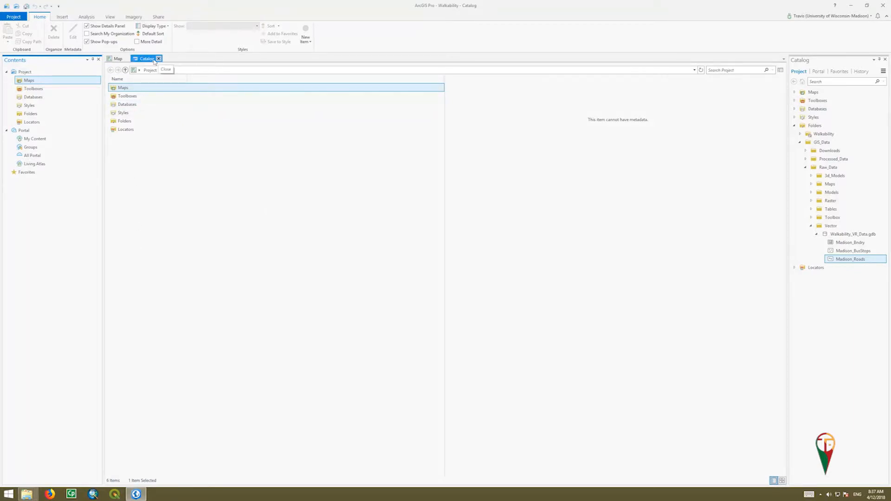
left_click(159, 60)
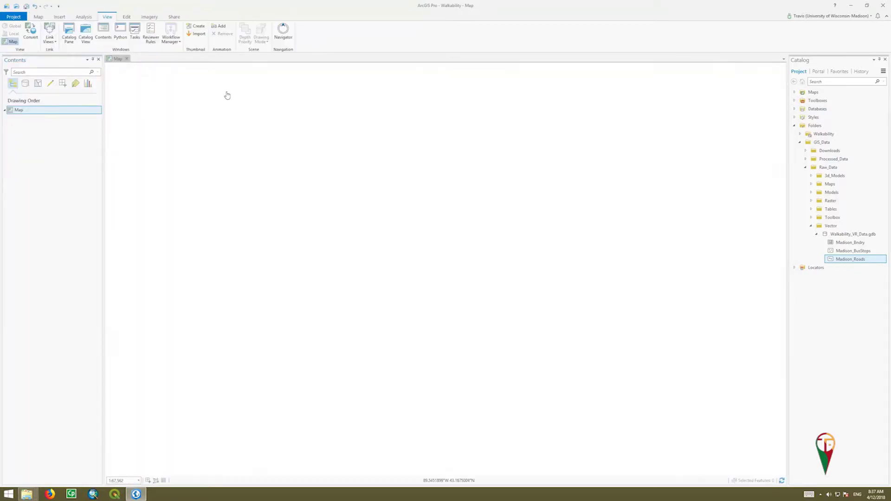
- Add Madison_Bndry, Madison_BusStops and Madison_Roads from Walkability_VR_Data.gdb to the map
left_click(821, 63)
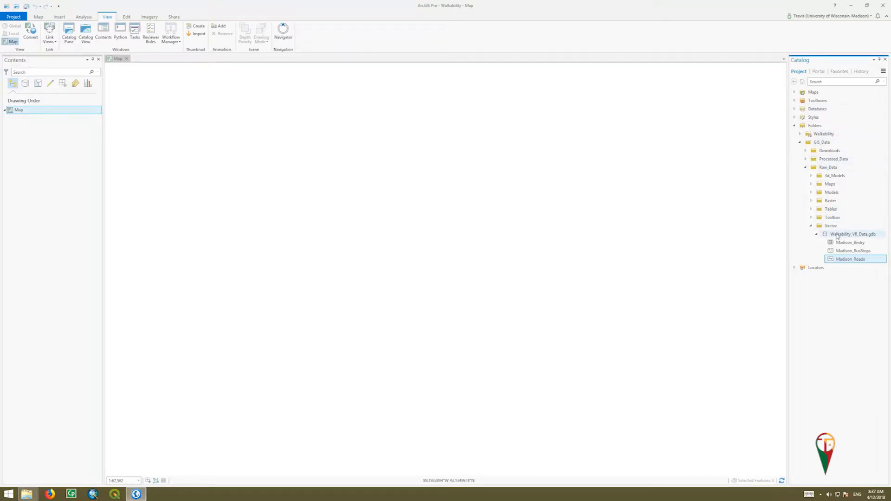
left_click(861, 244)
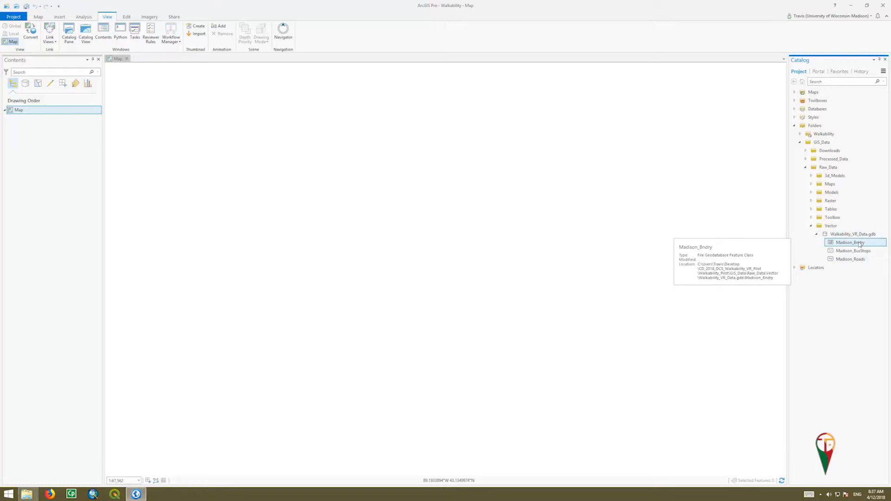
left_click_drag(861, 244, 420, 244)
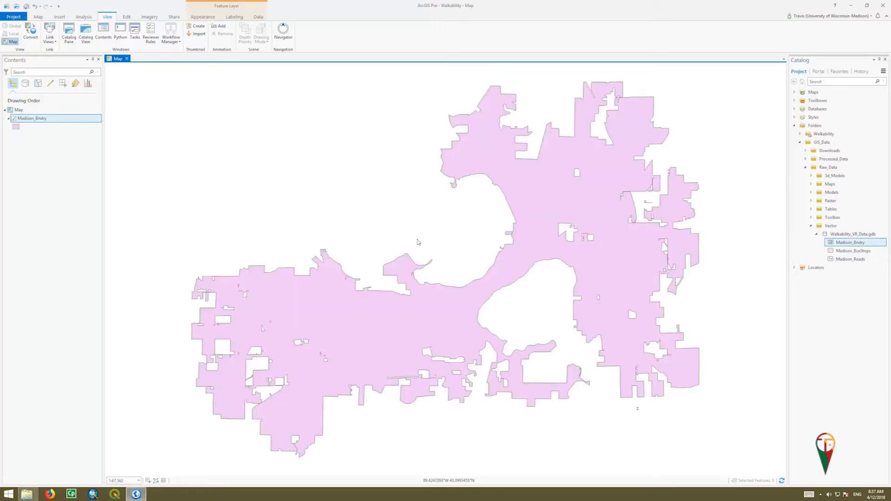
left_click(851, 252)
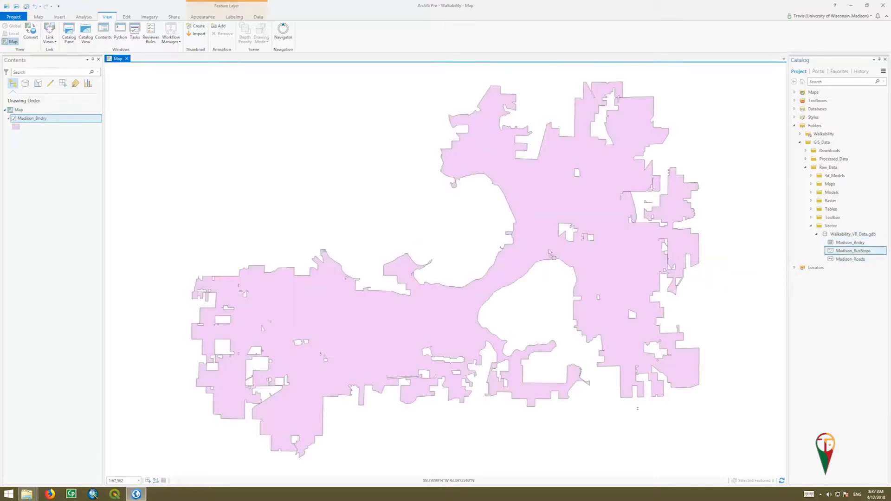
left_click_drag(552, 255, 550, 264)
left_click(851, 260)
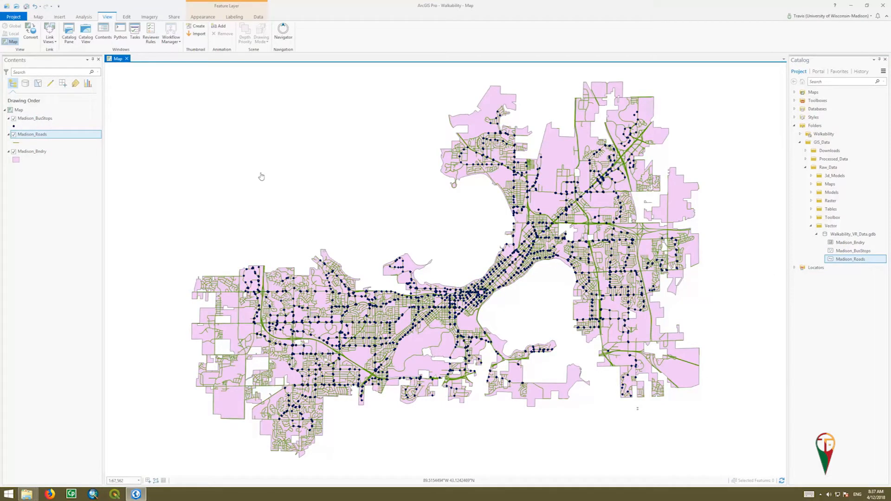
left_click(39, 17)
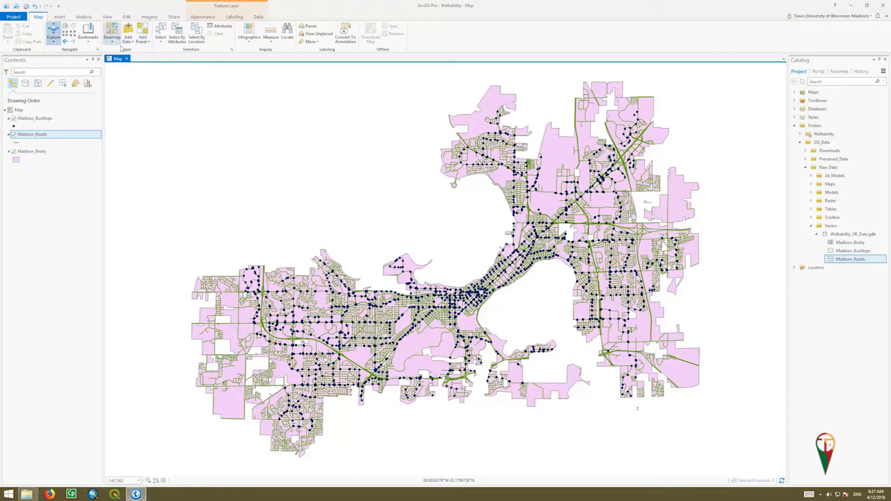
left_click(109, 42)
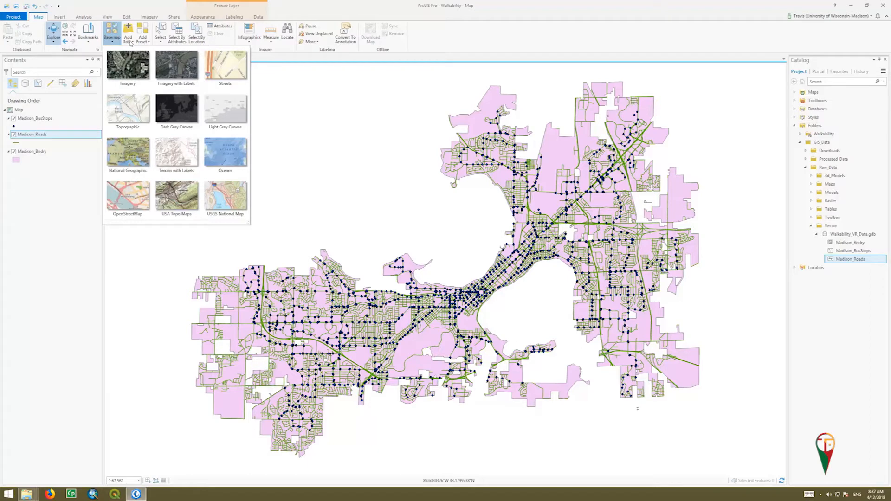
left_click(130, 42)
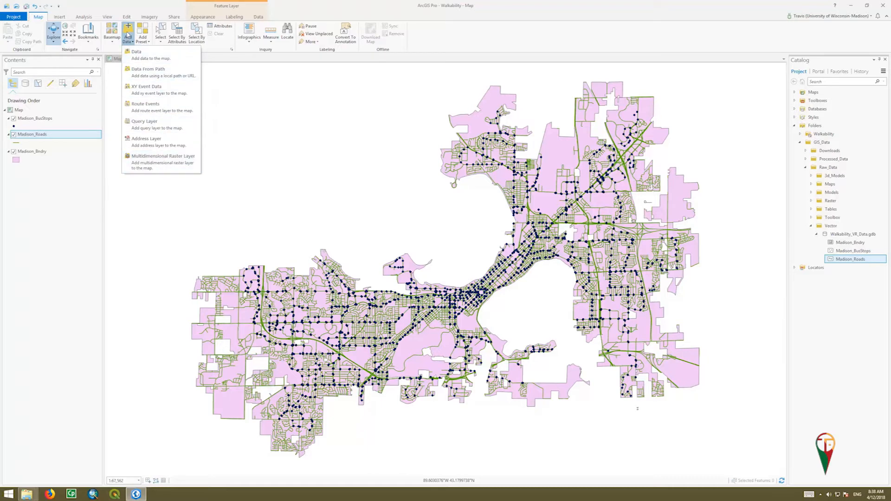
left_click(144, 43)
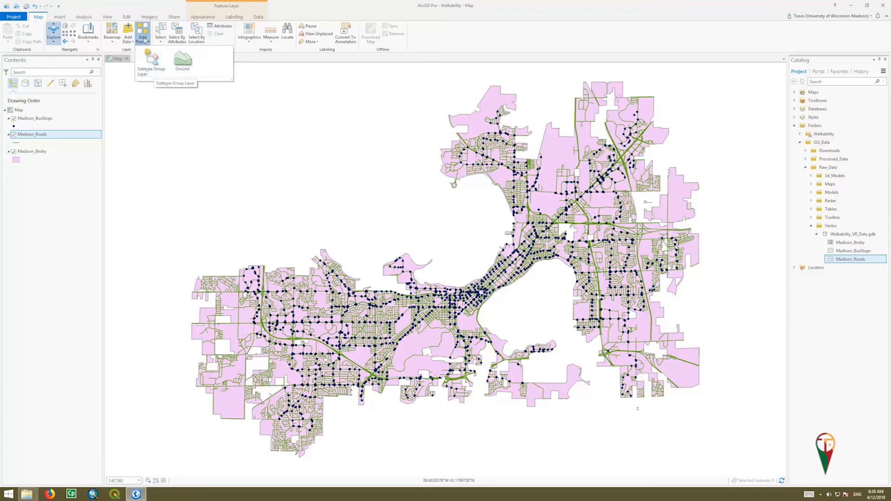
left_click(149, 8)
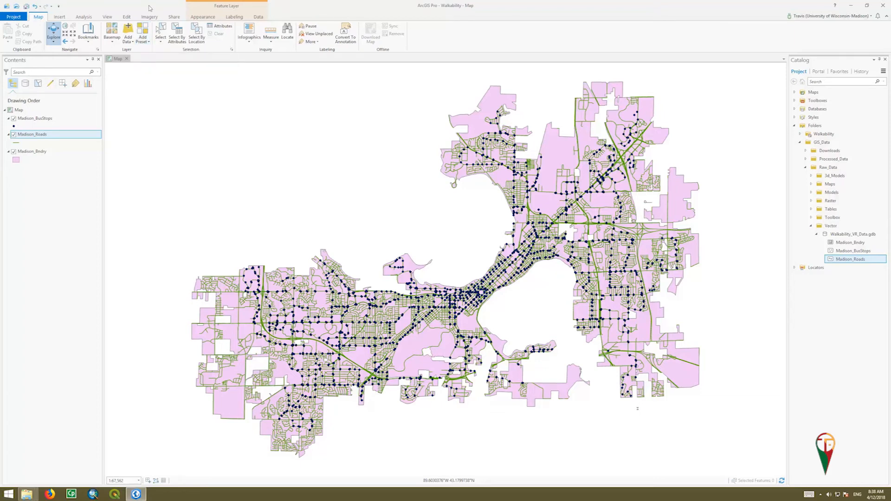